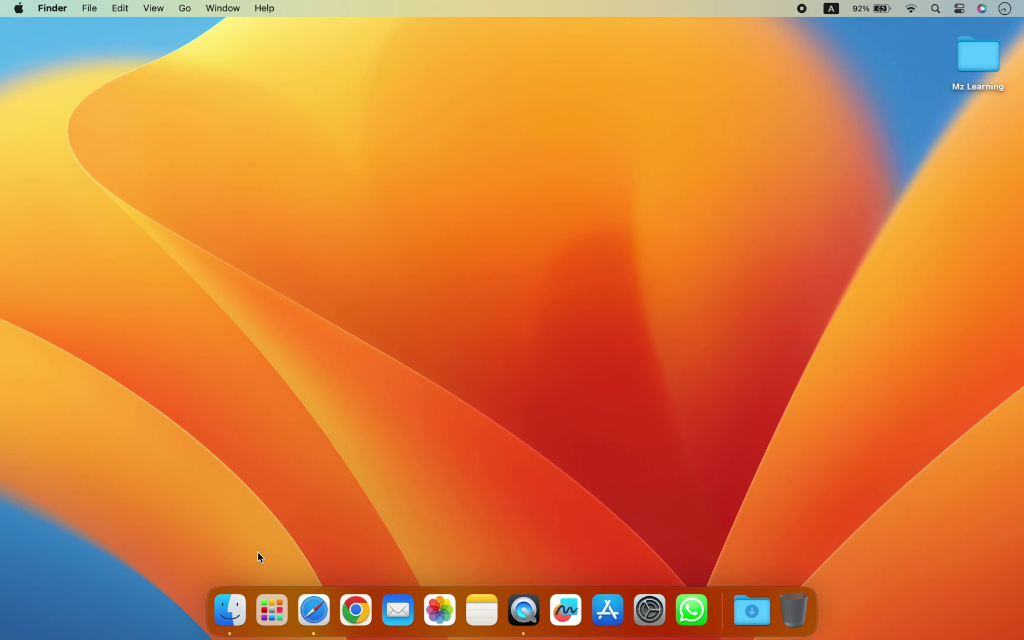
Bring the Safari window with Apple's macOS Sonoma compatible-Macs page to the front
left_click(315, 611)
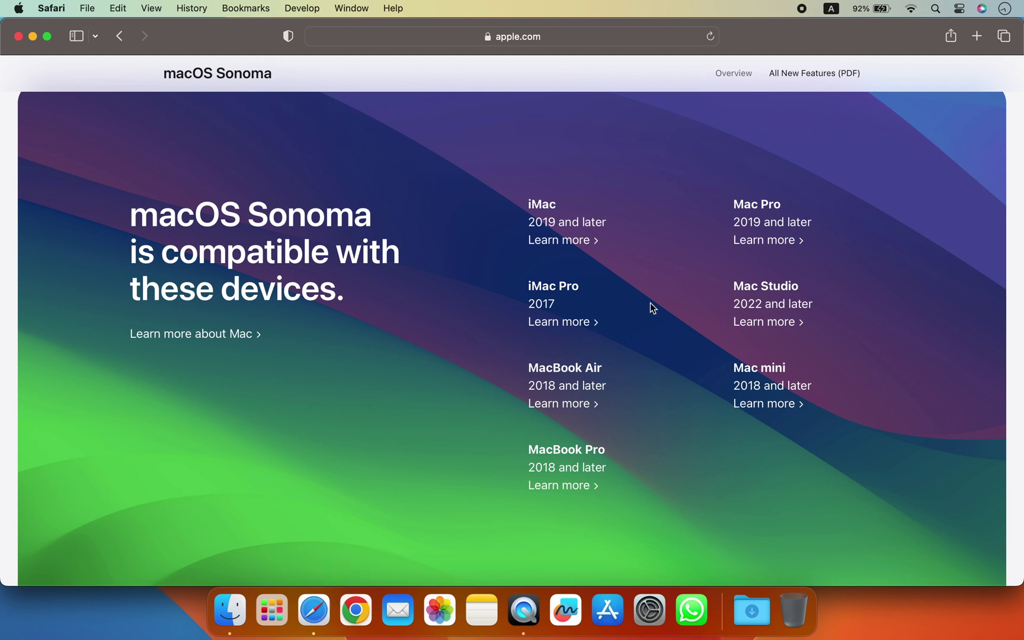
Close the Safari Sonoma compatibility window to leave an empty Finder desktop
left_click(20, 37)
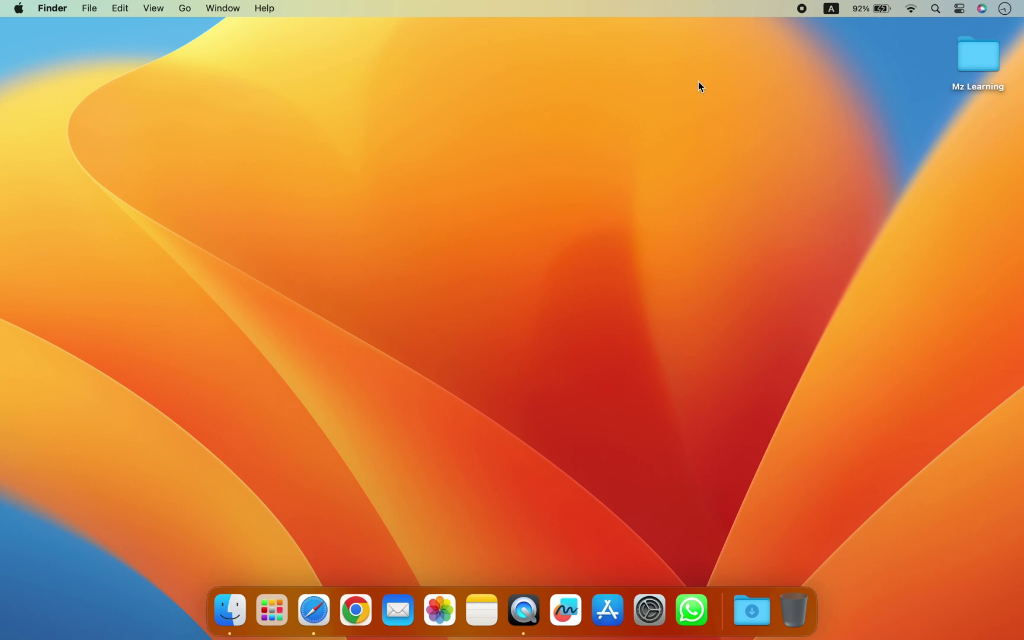
left_click(19, 9)
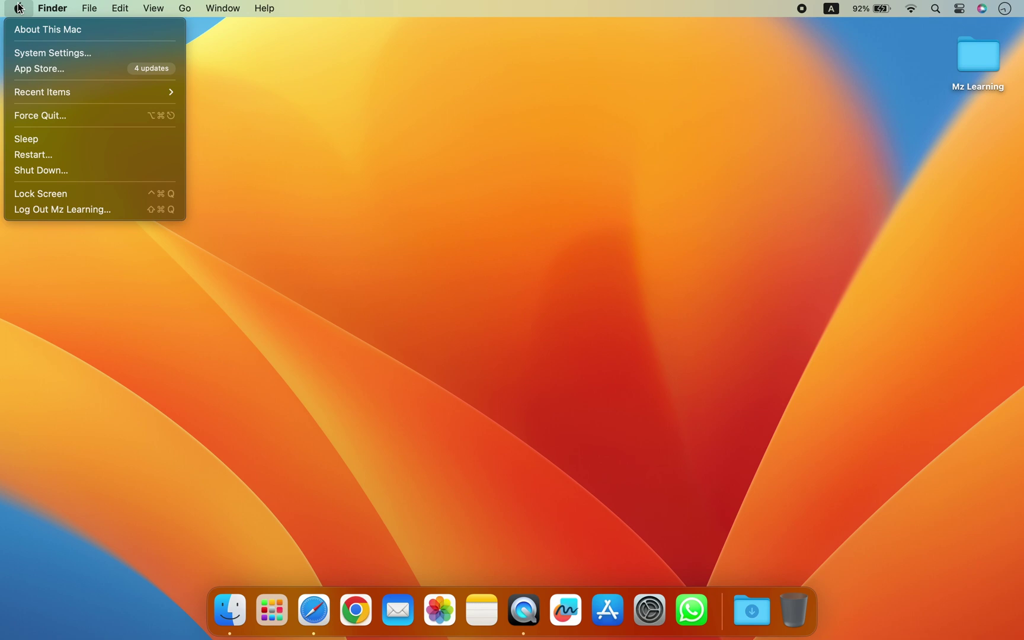
Launch System Settings from the Apple menu and go to General > Software Update
left_click(45, 54)
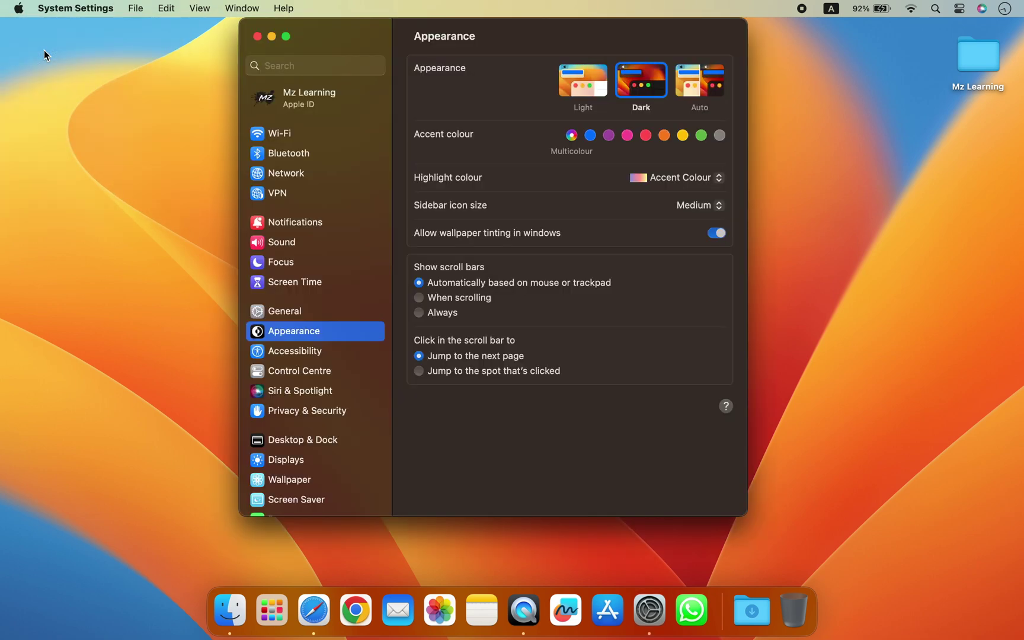
left_click(272, 310)
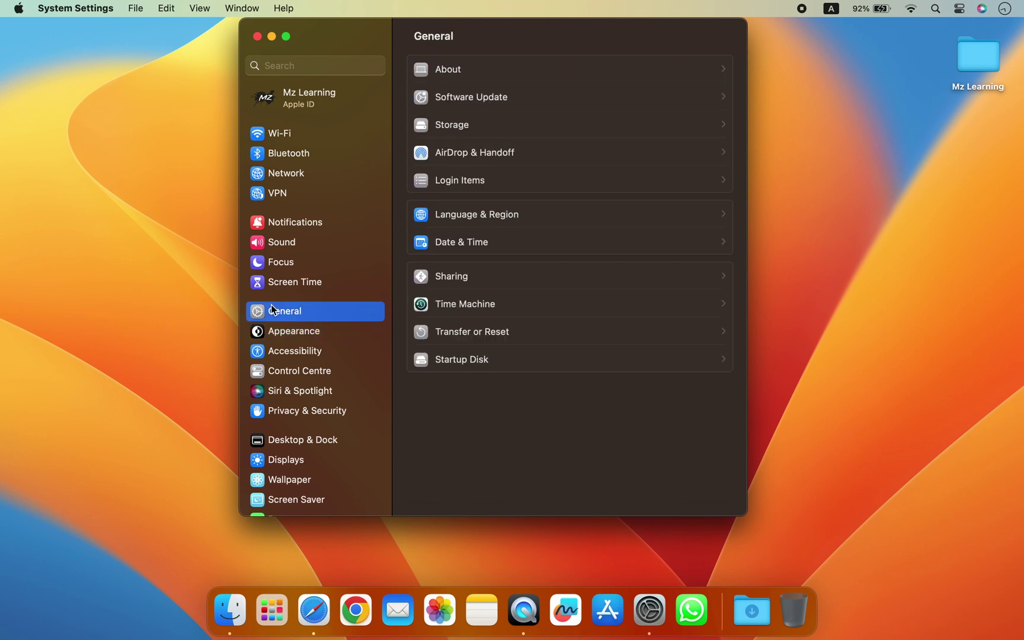
left_click(456, 102)
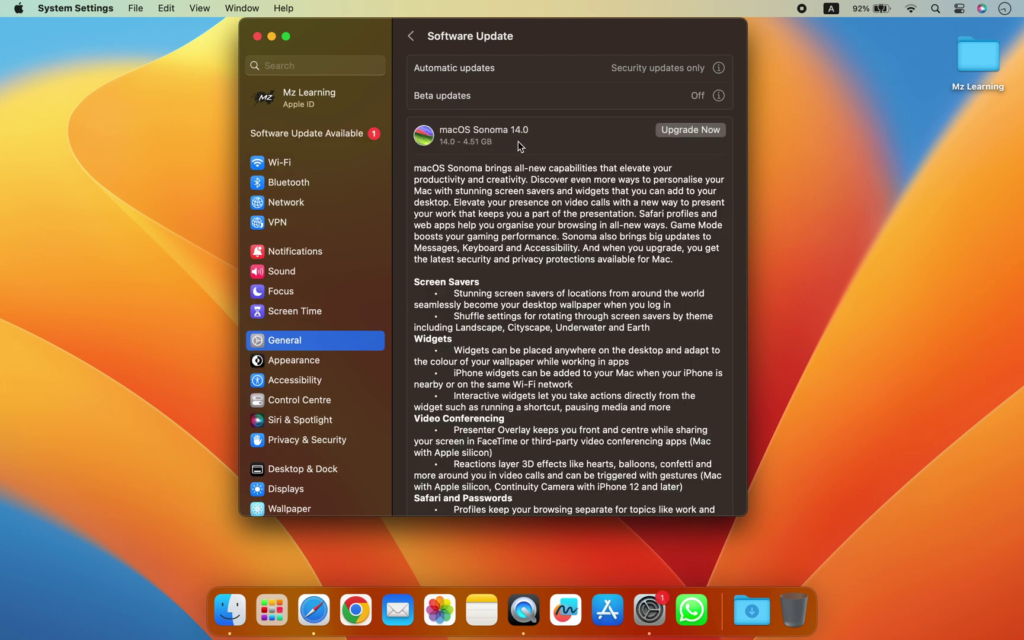
scroll(599, 330, "down", 5)
scroll(600, 331, "down", 5)
scroll(599, 331, "down", 5)
scroll(599, 330, "down", 3)
scroll(600, 336, "down", 5)
scroll(600, 336, "down", 5)
scroll(600, 336, "down", 5)
scroll(600, 336, "down", 3)
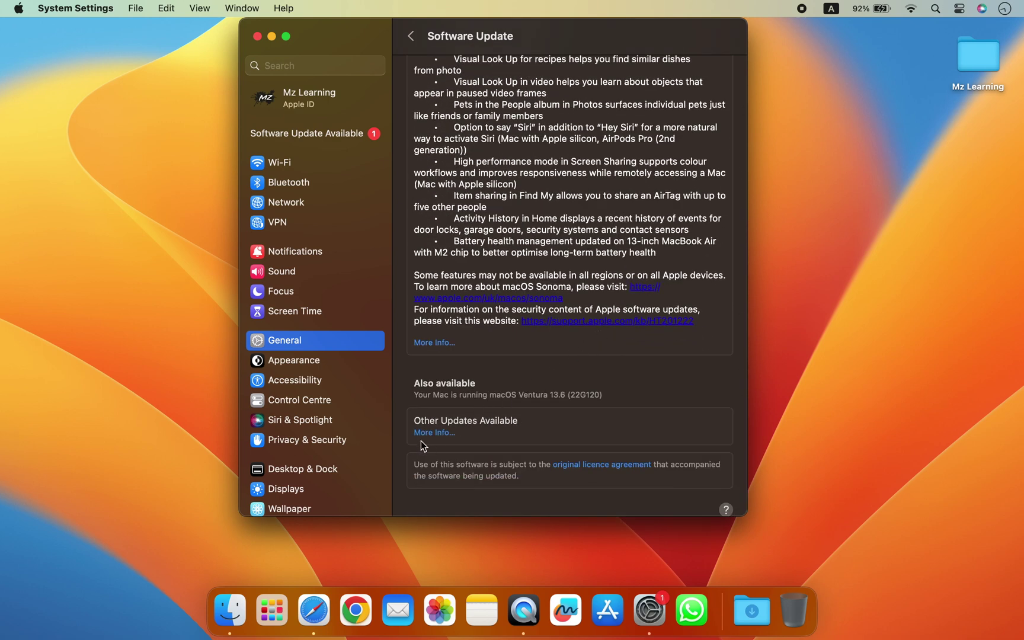
Check and dismiss the Safari 17 update details, then start the macOS Sonoma 14.0 upgrade
left_click(434, 433)
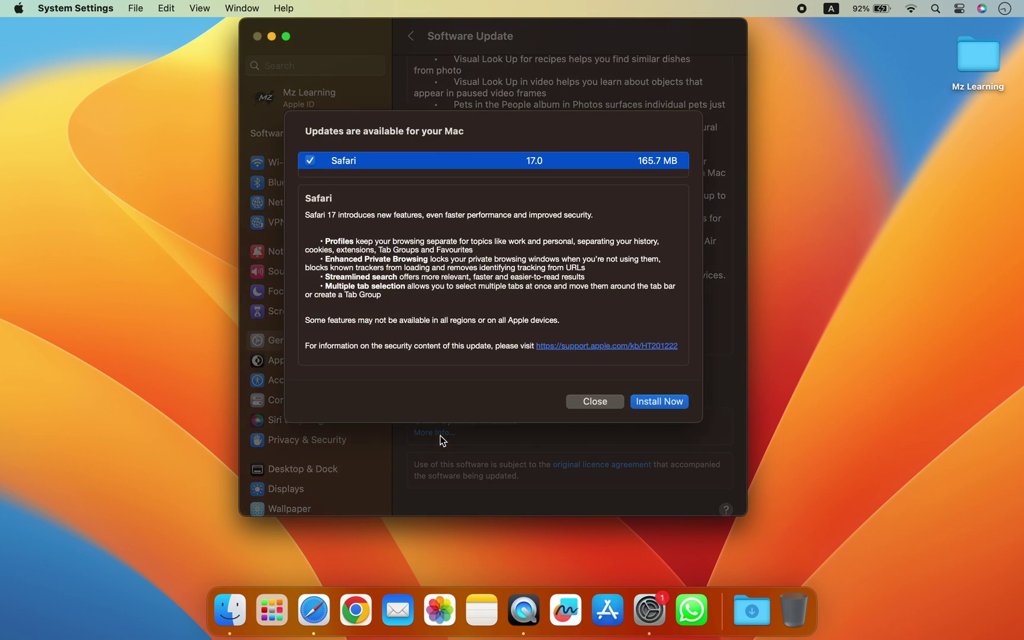
left_click(601, 400)
scroll(580, 240, "up", 3)
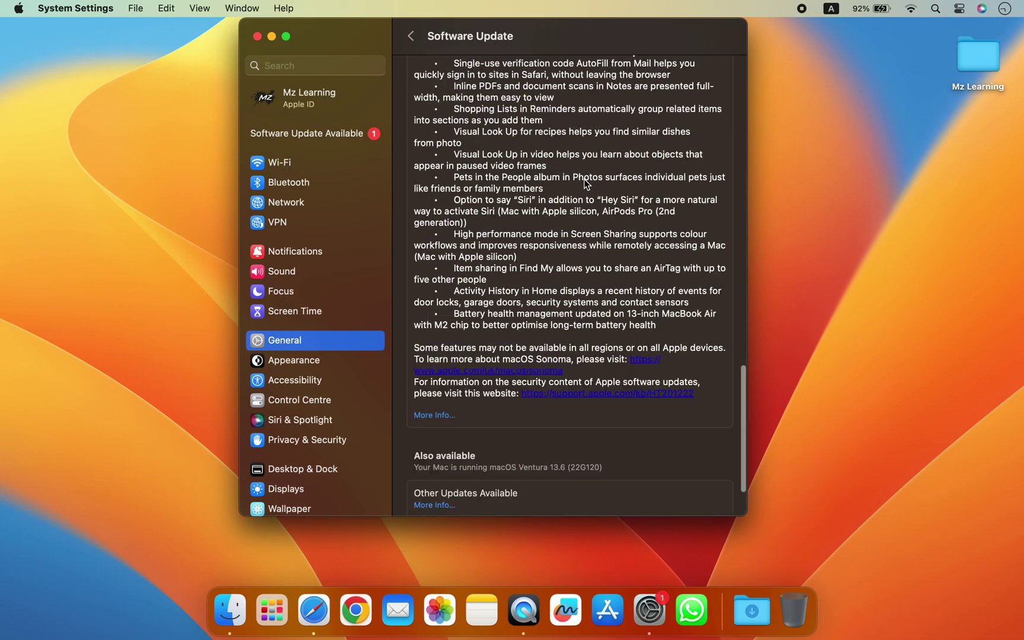
scroll(582, 208, "up", 10)
scroll(585, 179, "up", 10)
scroll(584, 179, "up", 3)
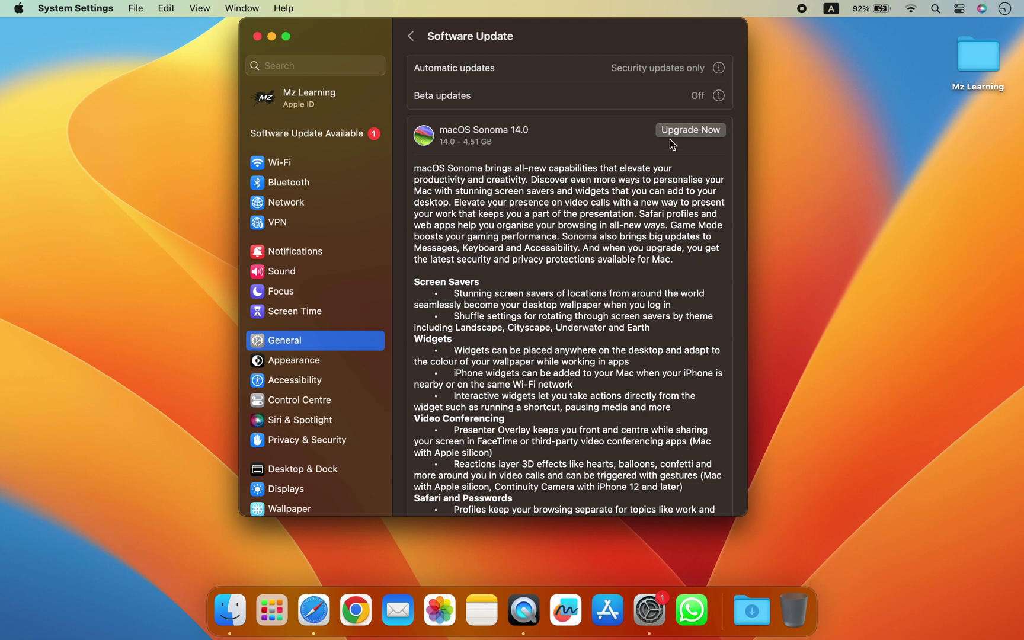
left_click(692, 129)
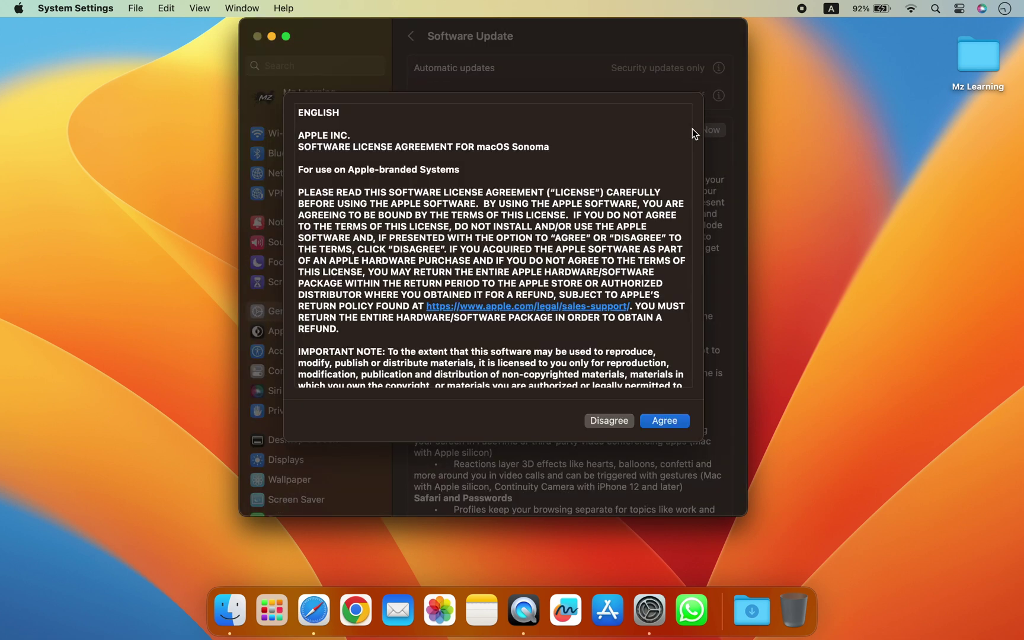
Accept the Sonoma licence, check About This Mac, then subscribe with all notifications
left_click(664, 421)
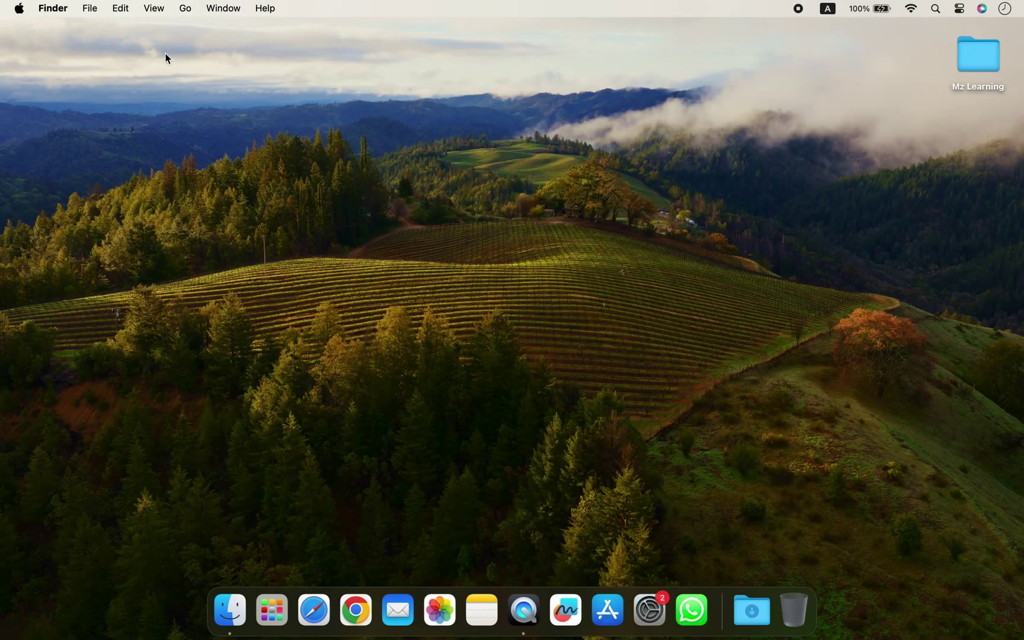
left_click(18, 10)
left_click(21, 29)
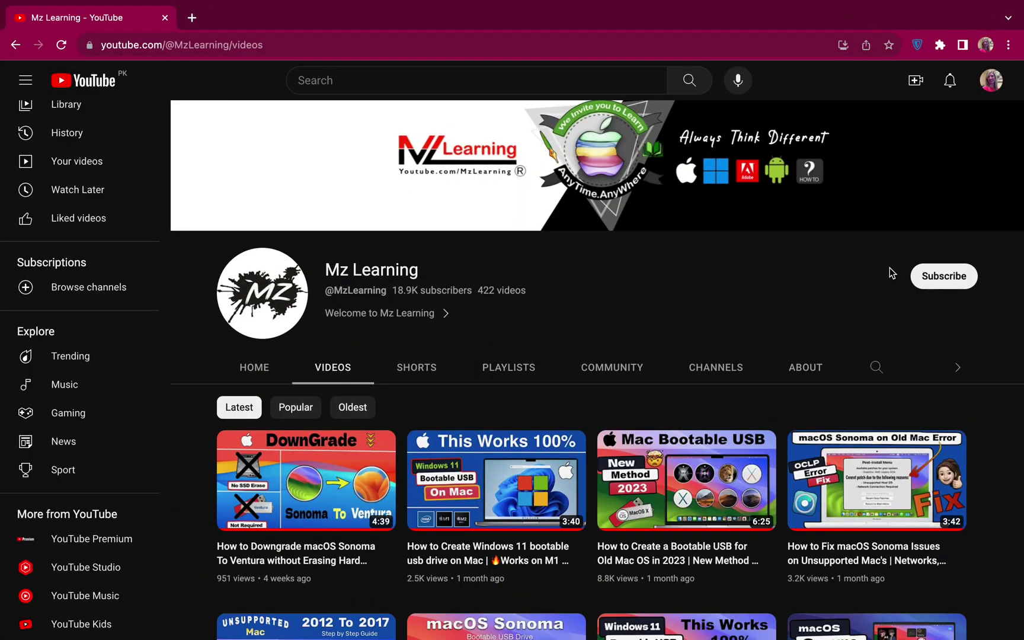
left_click(920, 276)
left_click(894, 303)
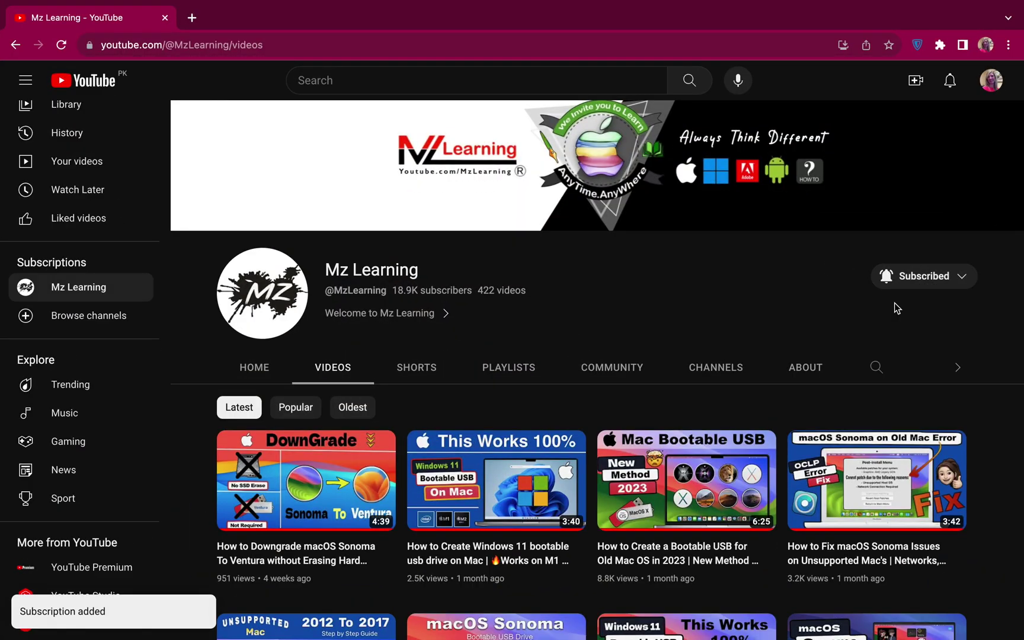